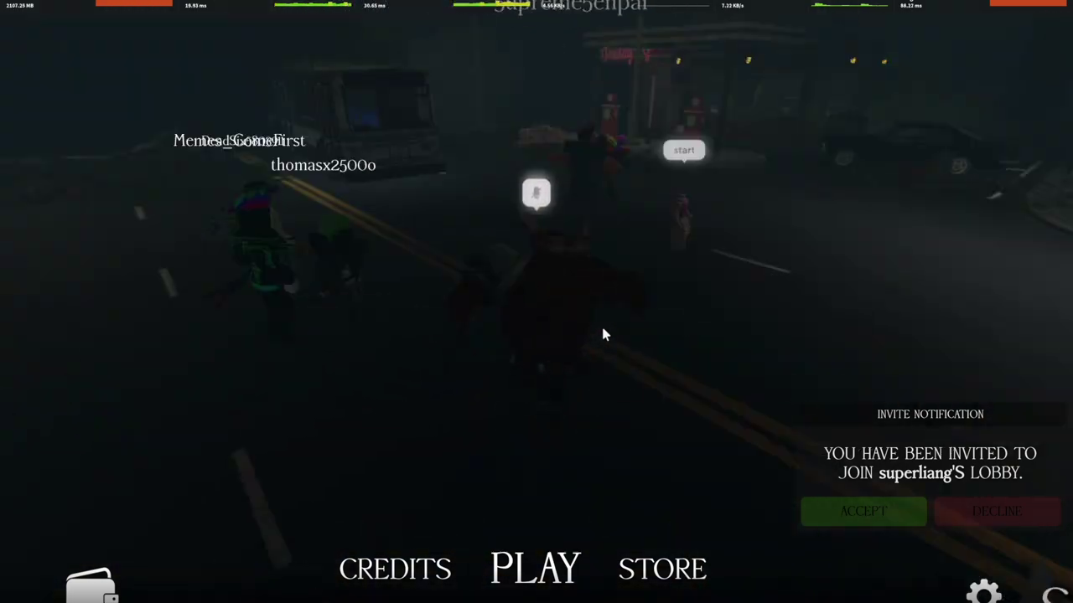
Accept the friend's lobby invite and vote to skip the opening cutscene
click(863, 512)
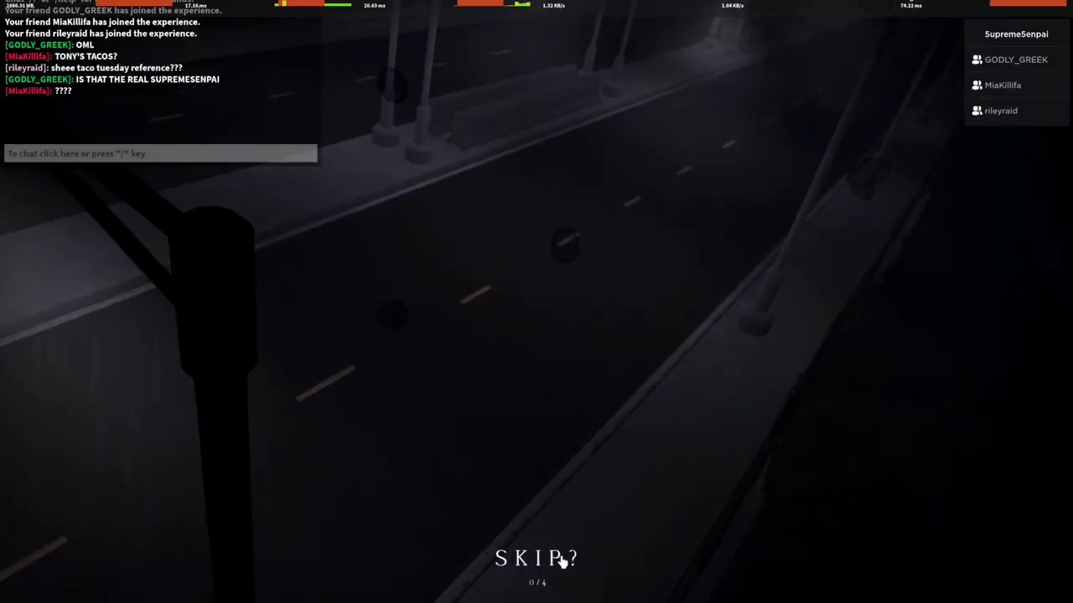
click(562, 561)
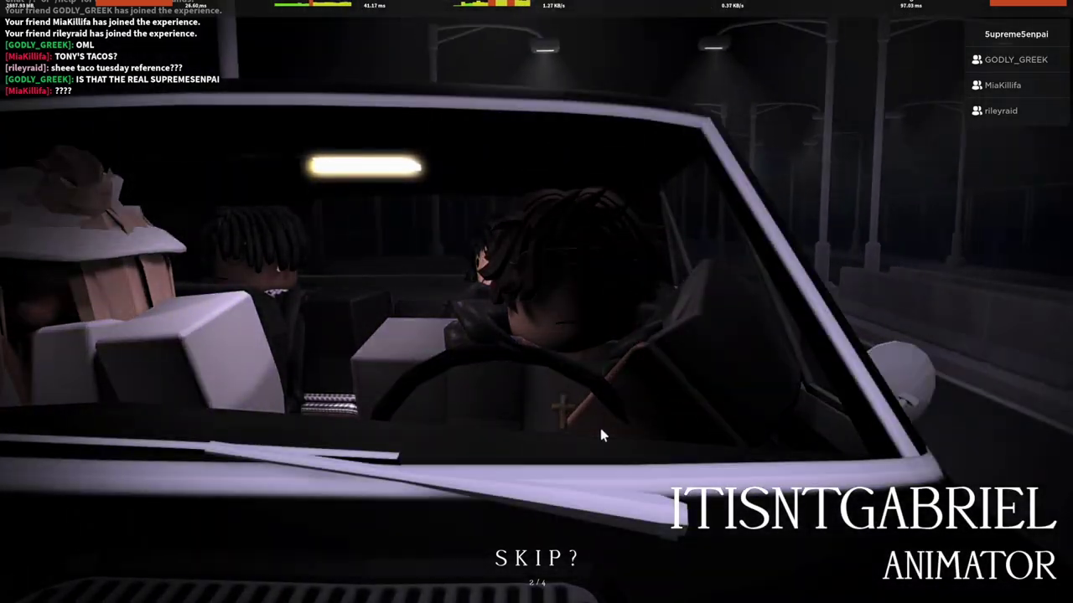
Send a chat reply to the other players and dismiss the flashlight tutorial
key(Return)
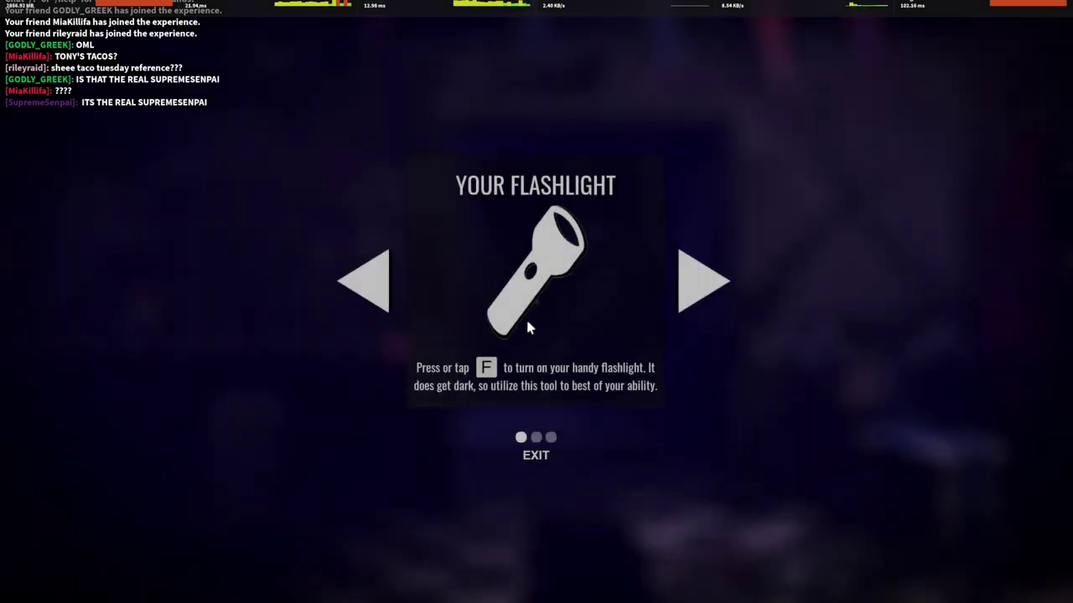
click(536, 461)
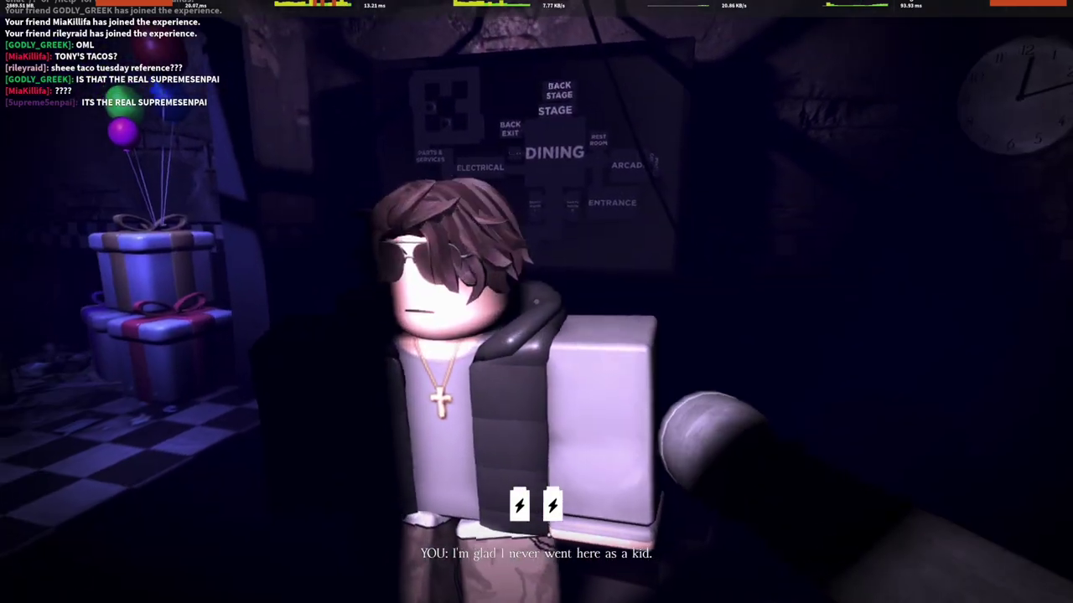
Walk from the office through the dining area to face the stage curtain
key(shift)
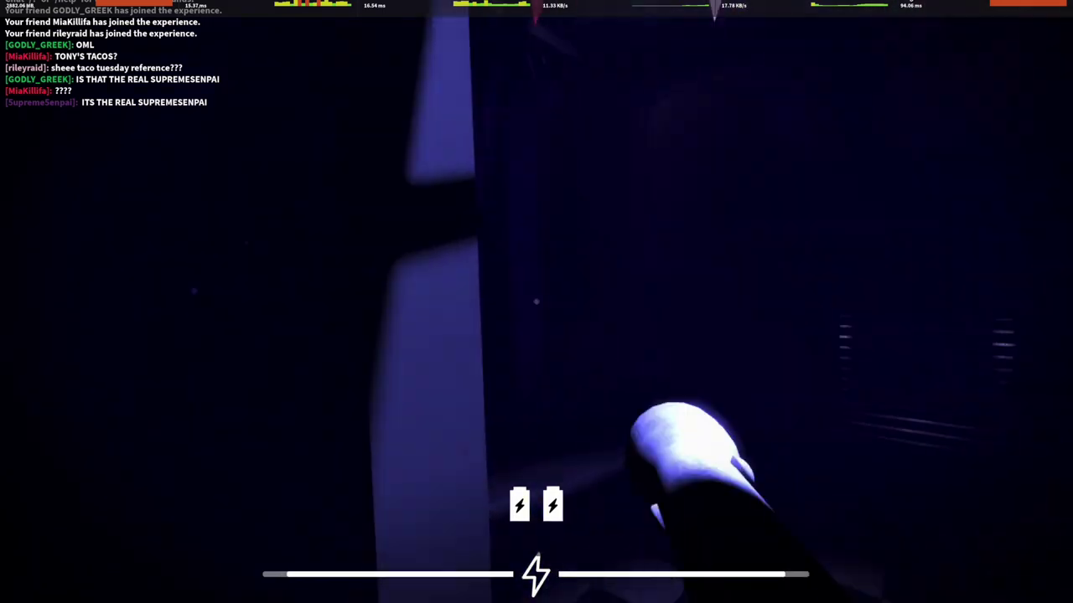
key(e)
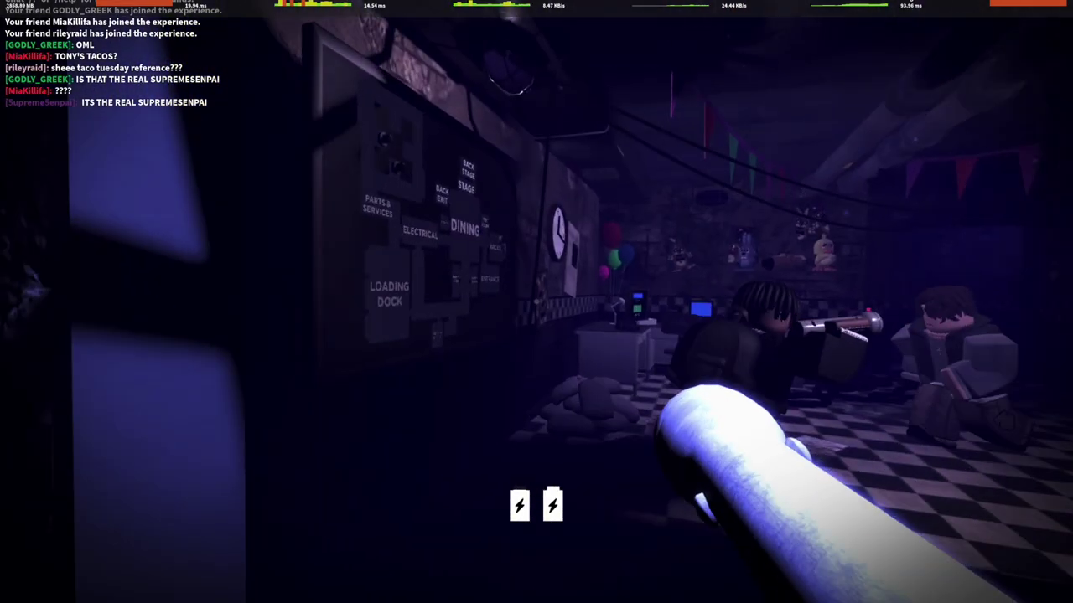
key(shift)
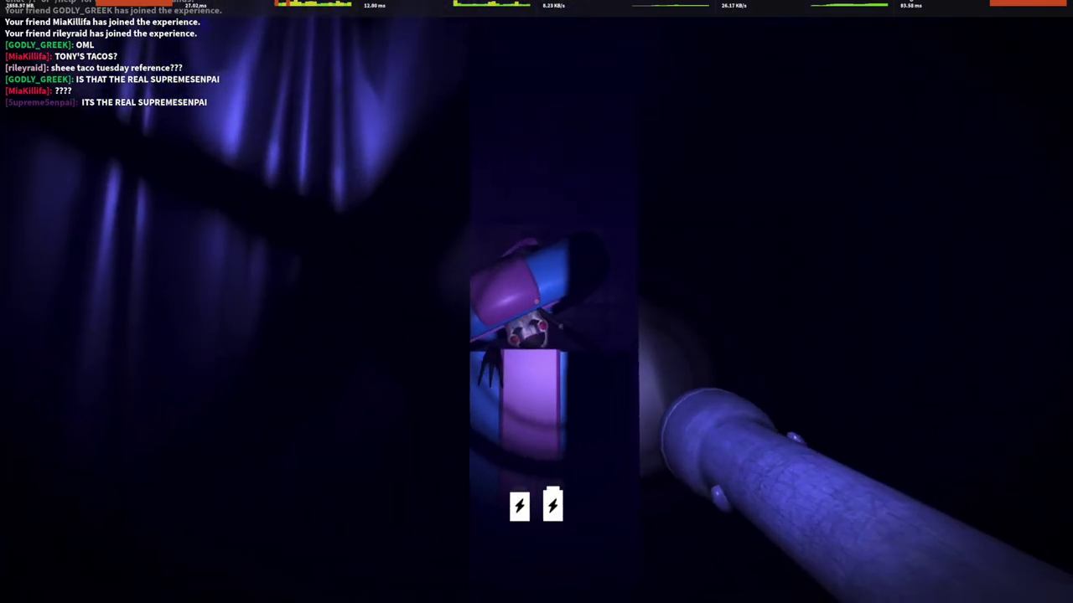
key(e)
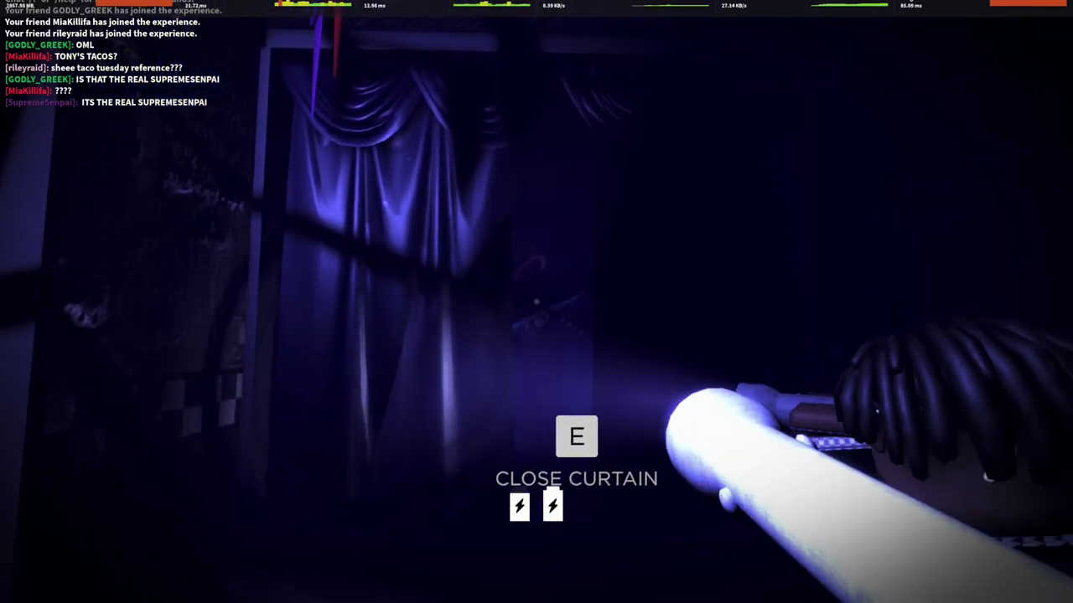
scroll(537, 301, down, 3)
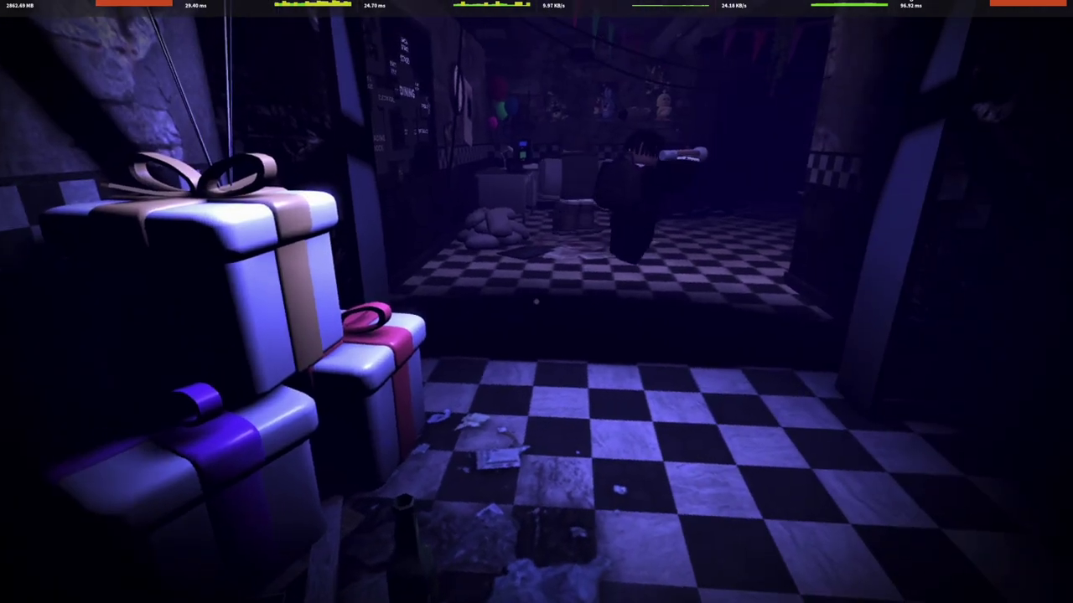
Hide behind the blinds, then walk with the flashlight into the red-lit back room
key(e)
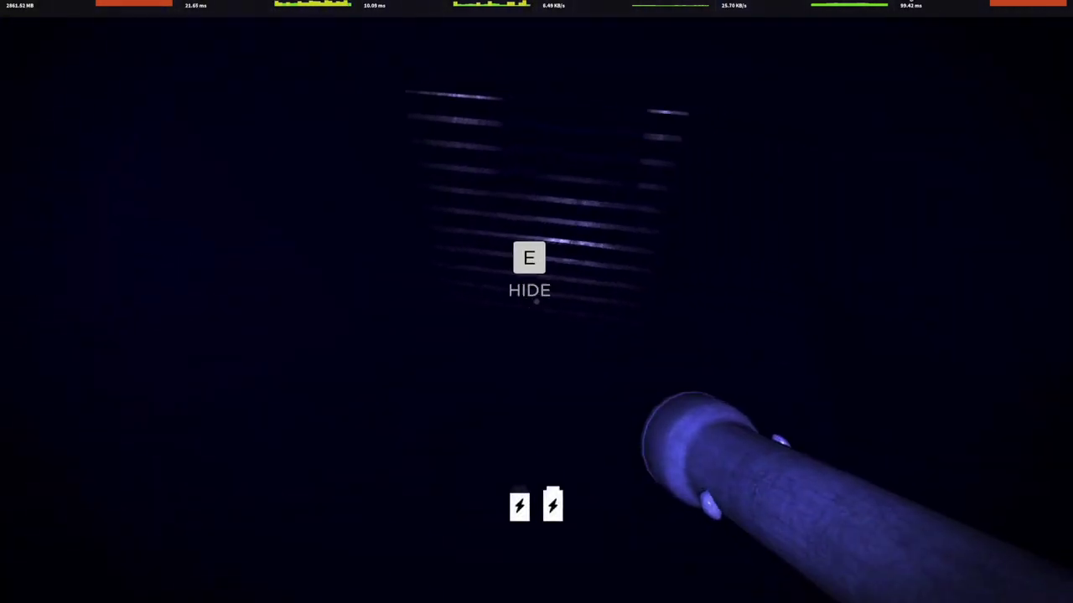
key(e)
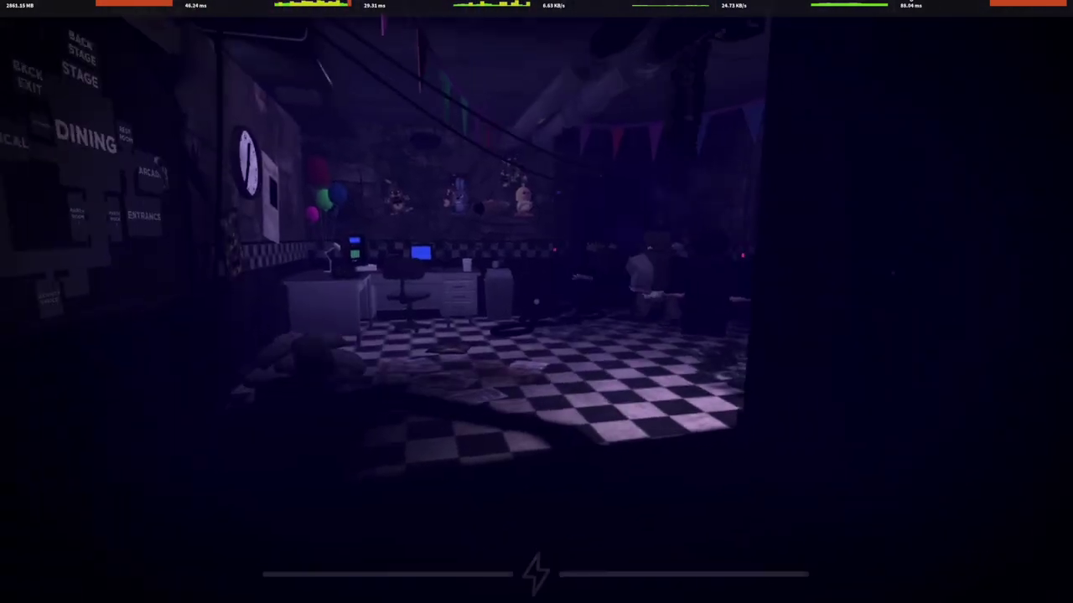
key(w)
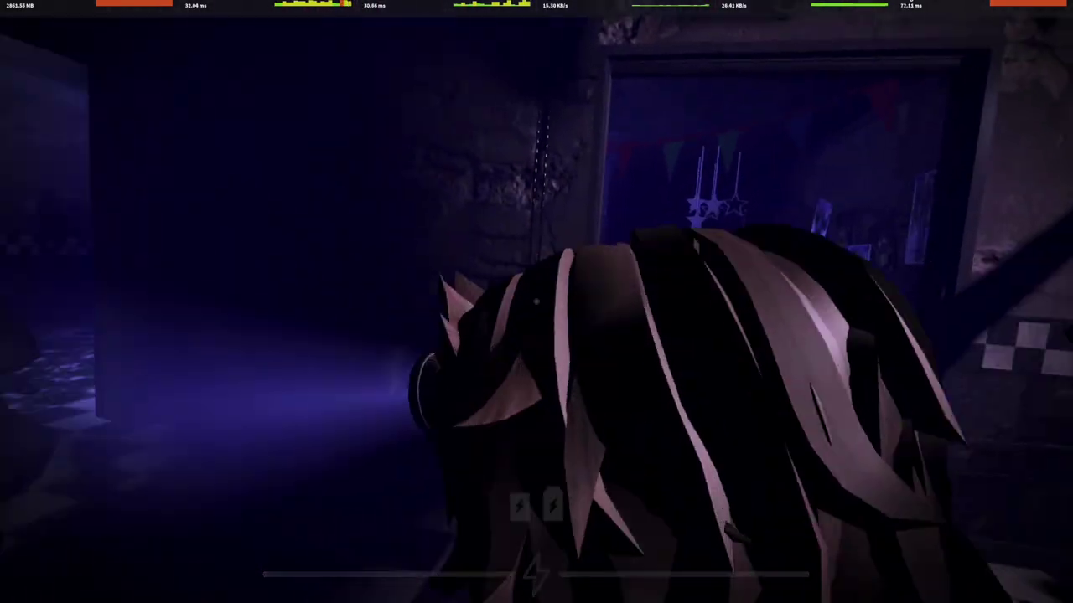
key(f)
key(w)
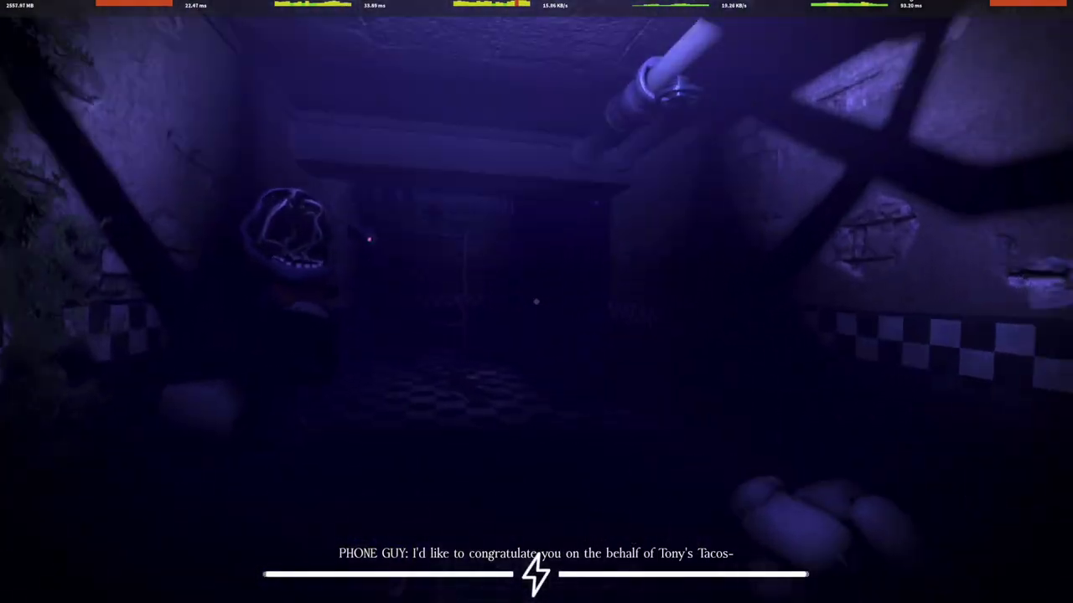
Toggle the flashlight while walking through the back rooms to the power generators sign
key(f)
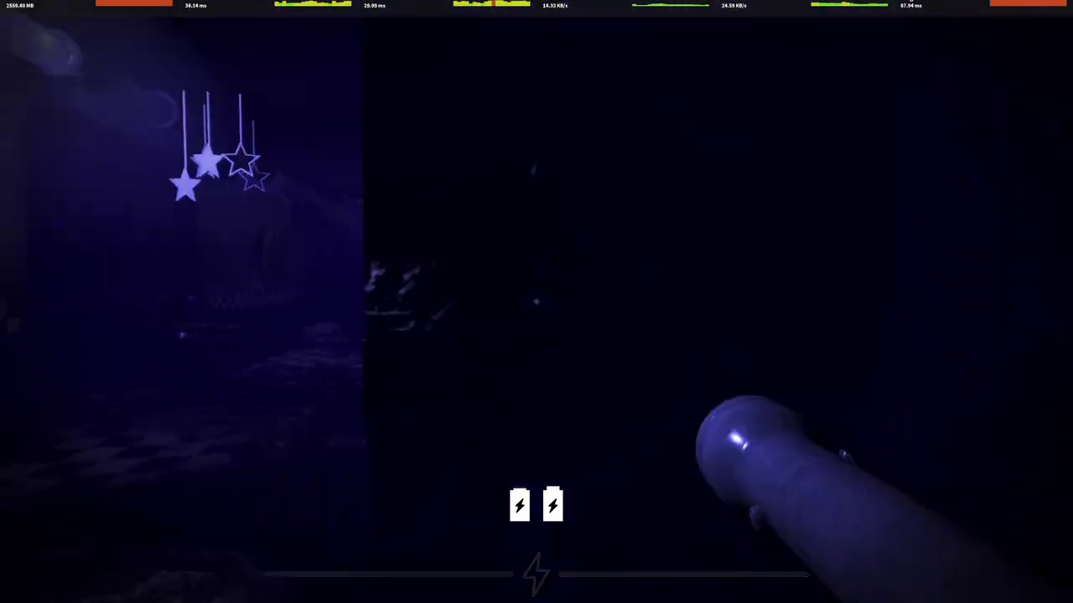
key(f)
key(f)
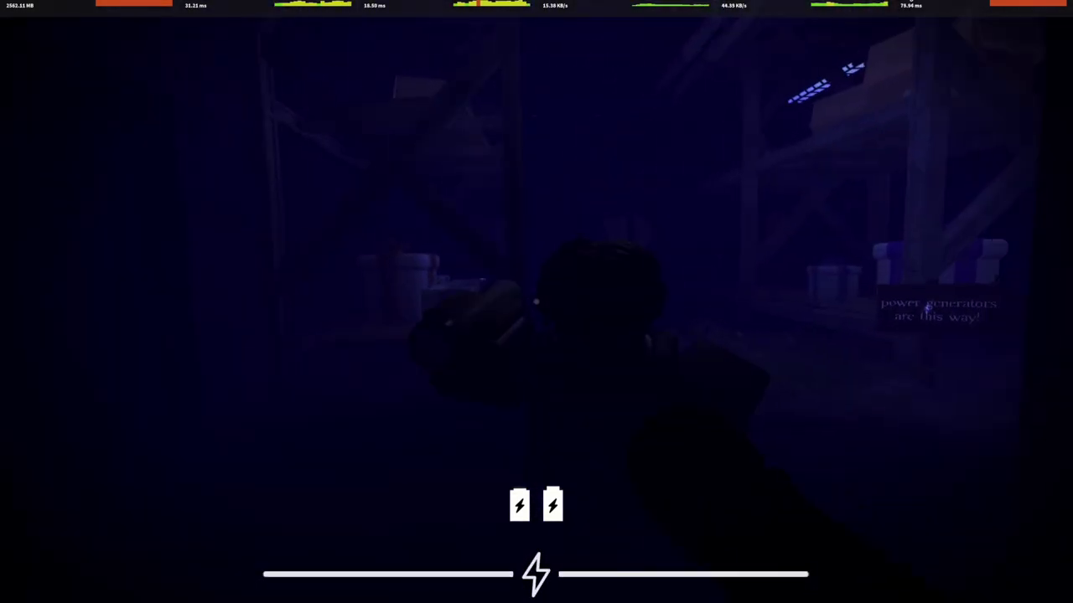
key(f)
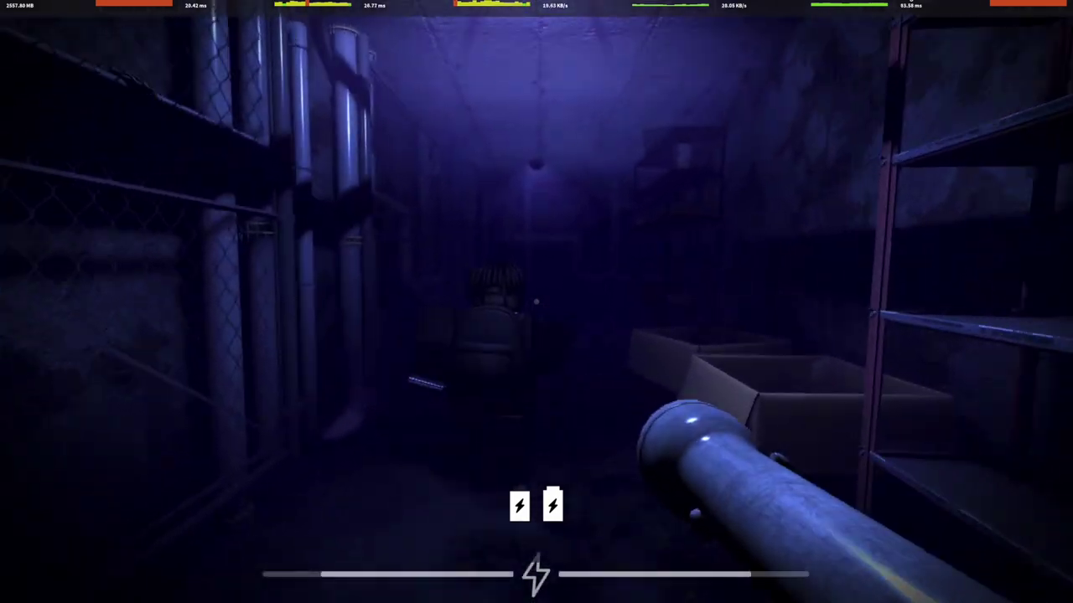
Walk down the storage corridor to the generator cabinet and on toward the door
key(1)
key(1)
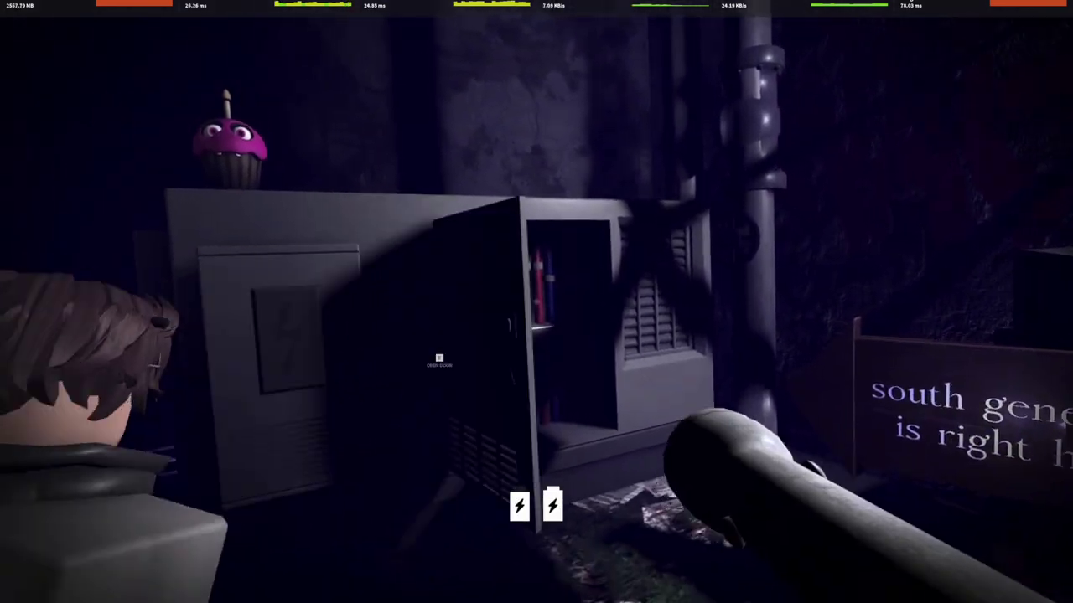
key(w)
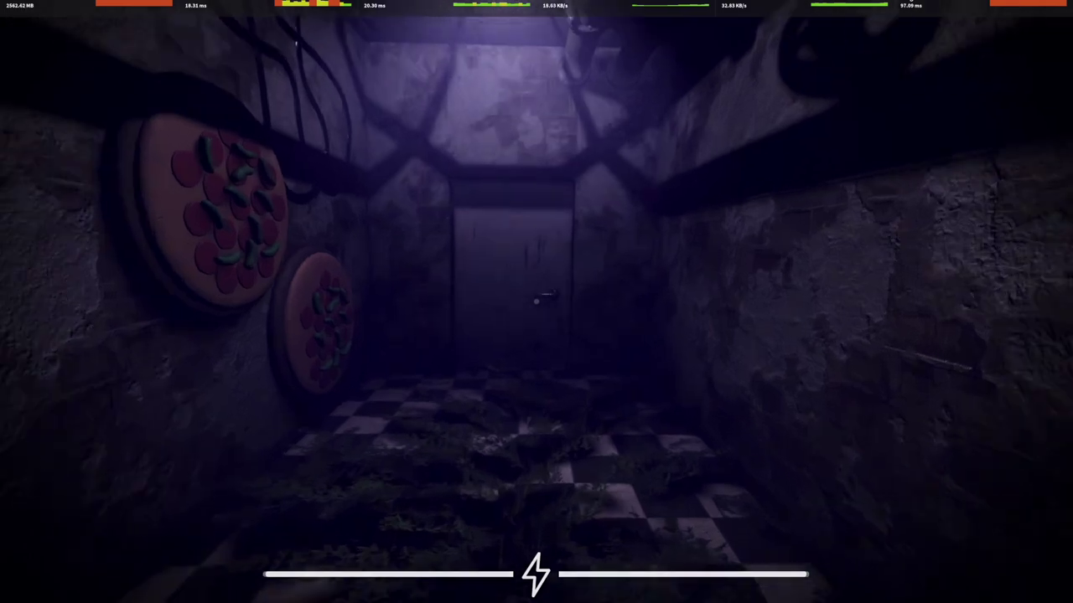
Open the door into the dark storage room and scan it with the flashlight
key(e)
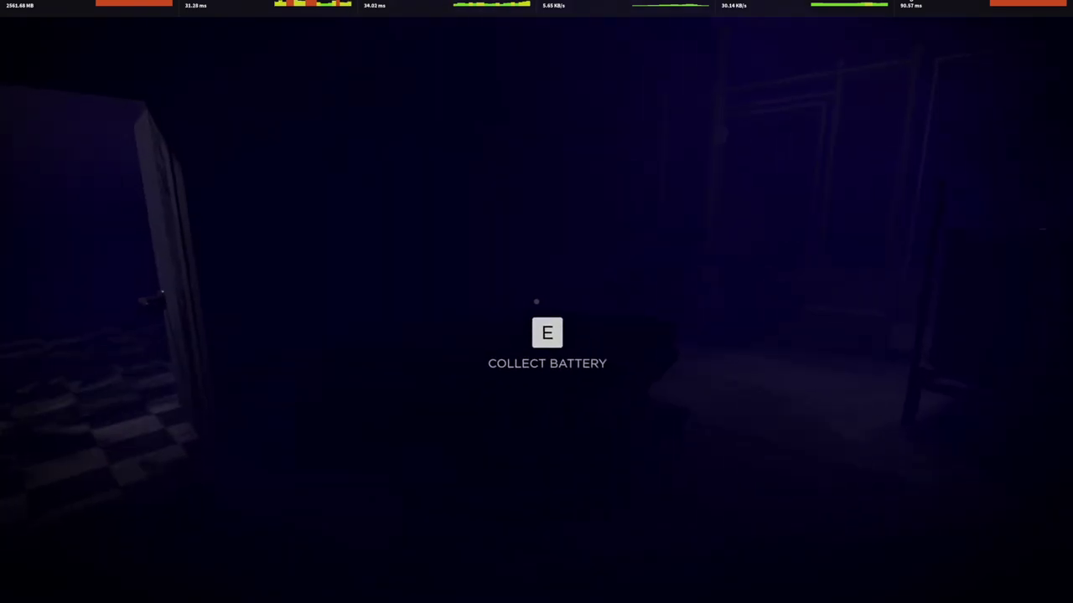
key(e)
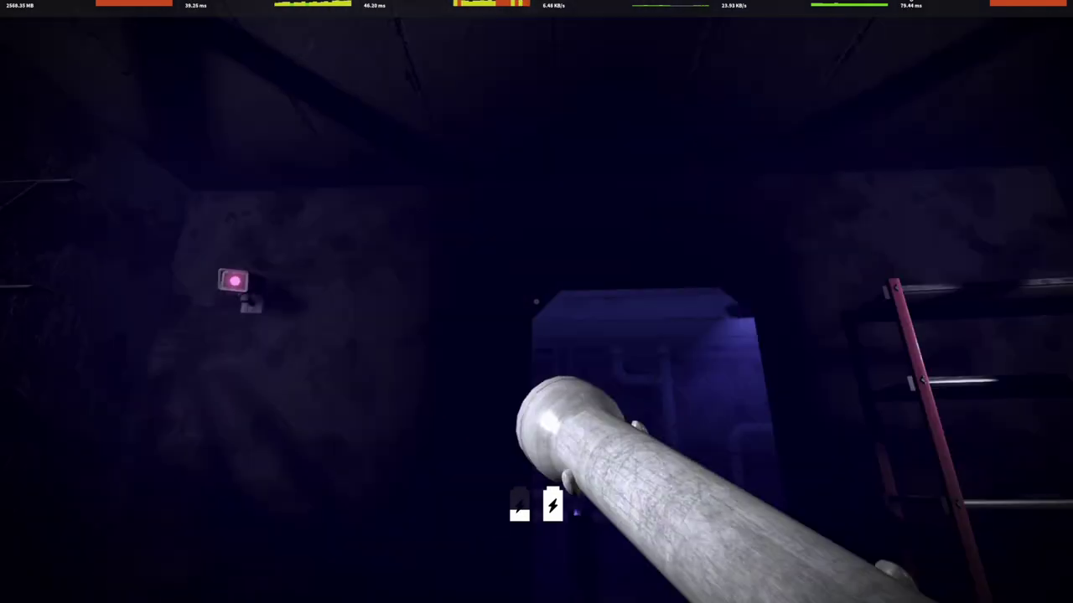
Turn toward the lit doorway with red shelves and head for the shutter door
key(shift)
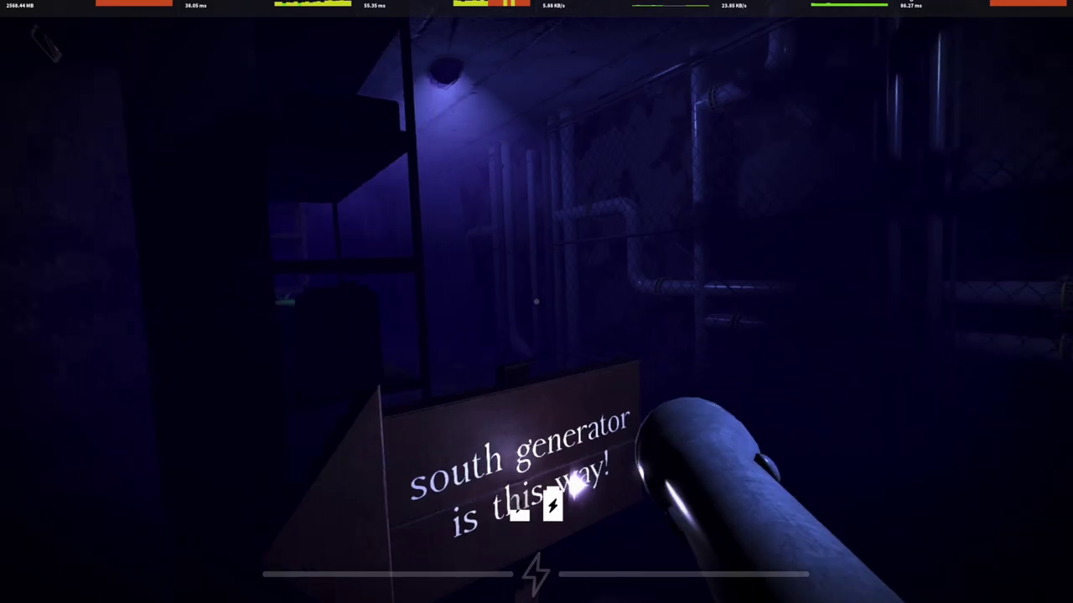